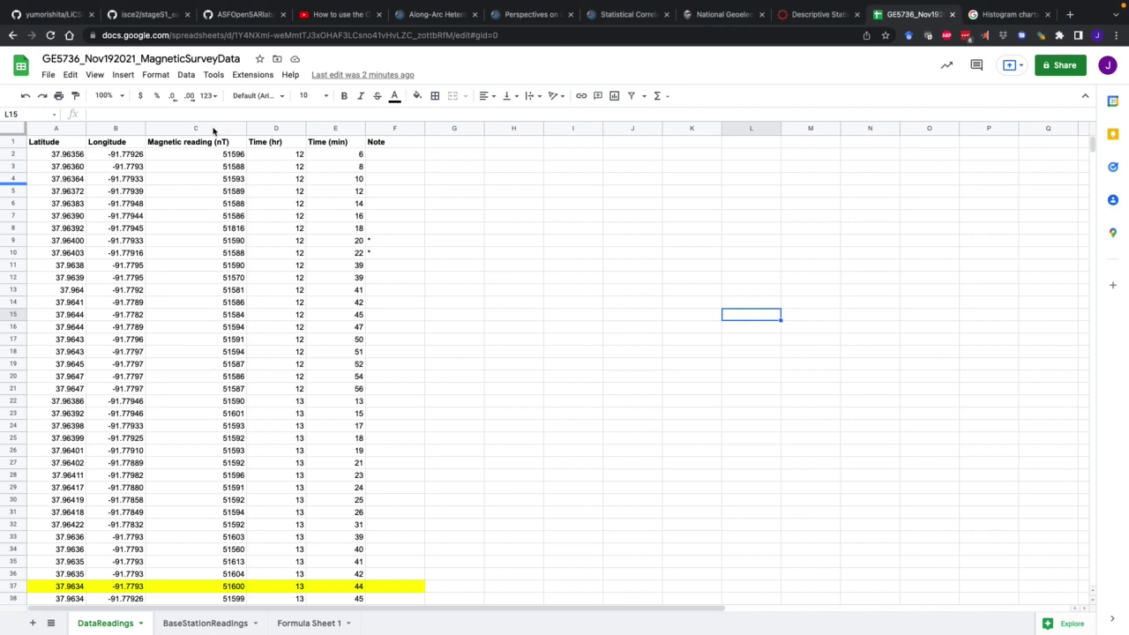
Insert the suggested histogram of the Magnetic reading (nT) column into the sheet, placed beside the data
{"action": "left_click", "coordinate": [213, 129]}
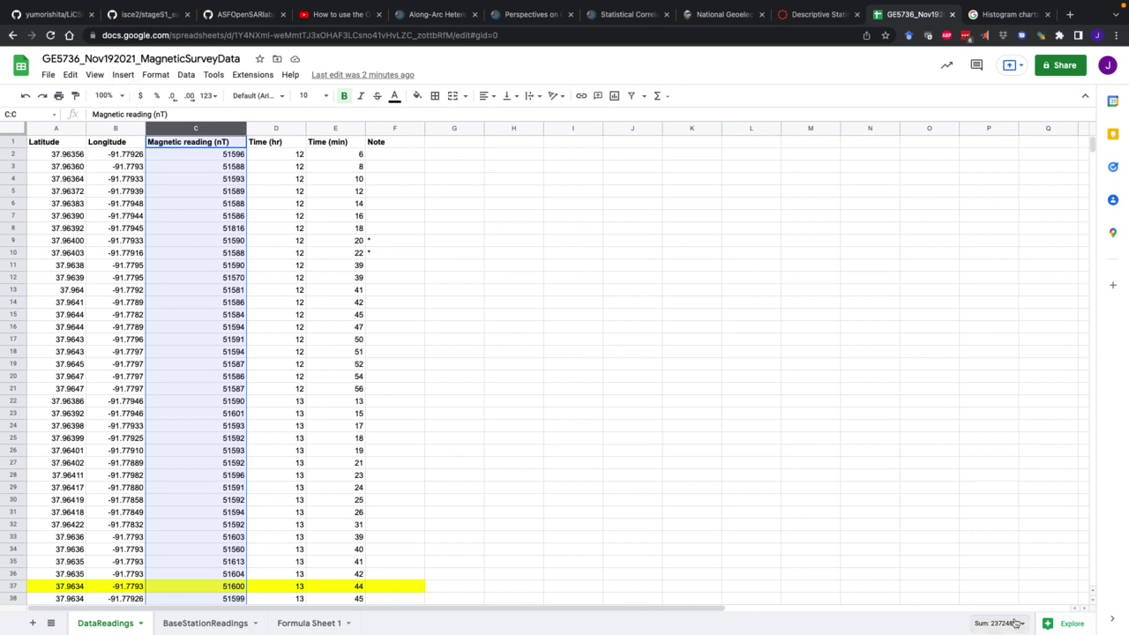
{"action": "left_click", "coordinate": [1063, 626]}
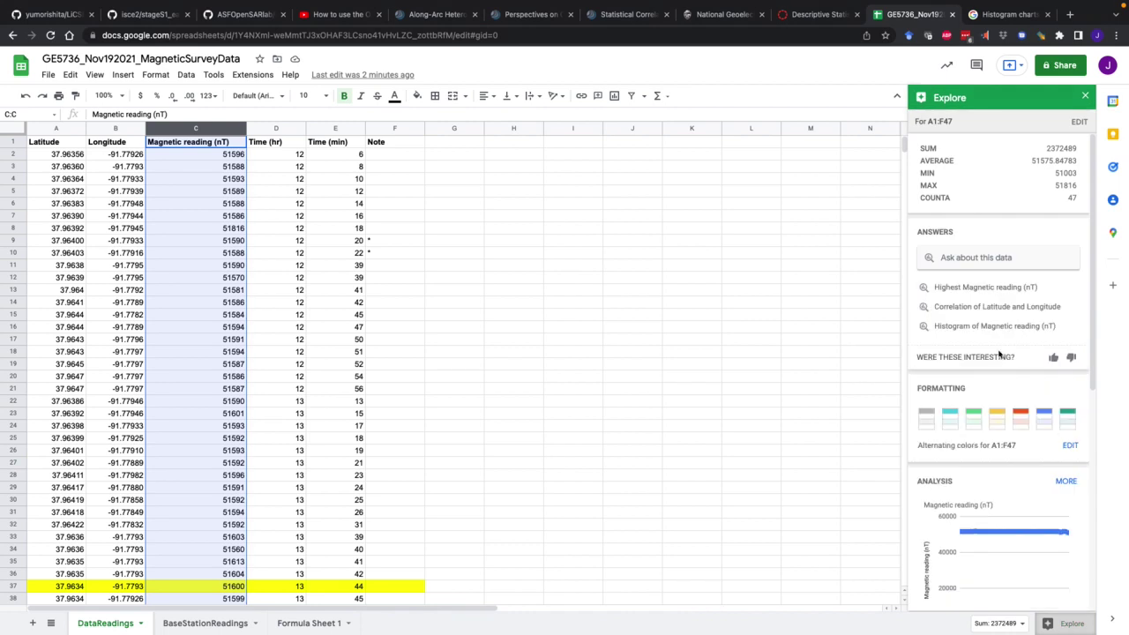
{"action": "scroll", "coordinate": [994, 347], "scroll_direction": "down", "scroll_amount": 5}
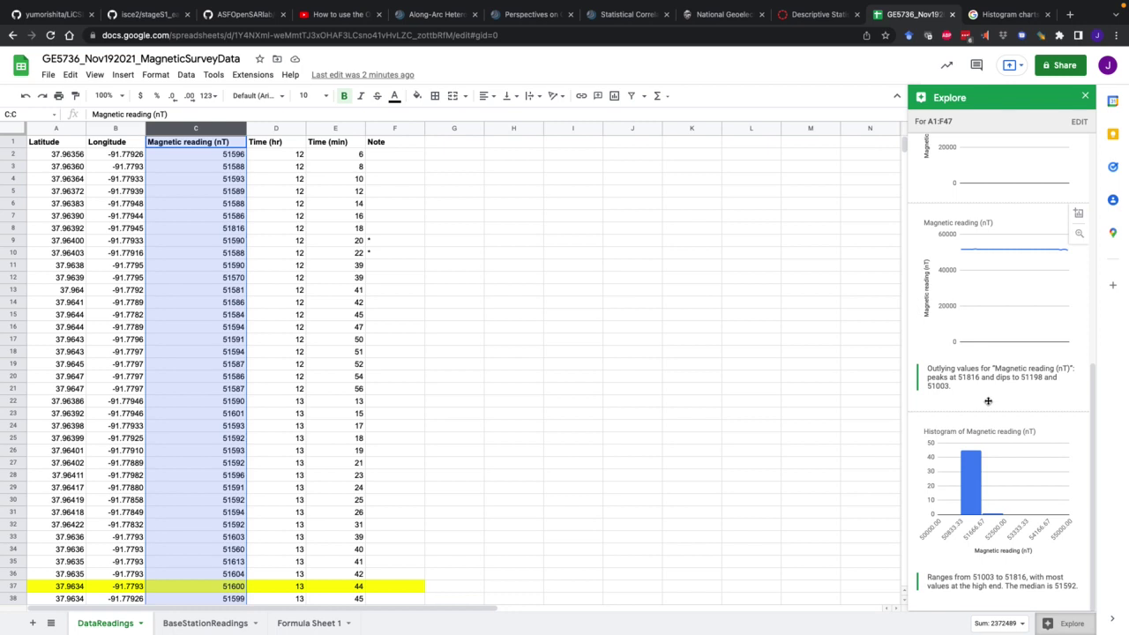
{"action": "mouse_move", "coordinate": [1093, 411]}
{"action": "left_mouse_down"}
{"action": "mouse_move", "coordinate": [1098, 179]}
{"action": "mouse_move", "coordinate": [1095, 414]}
{"action": "left_mouse_up"}
{"action": "left_click_drag", "start_coordinate": [989, 469], "coordinate": [474, 259]}
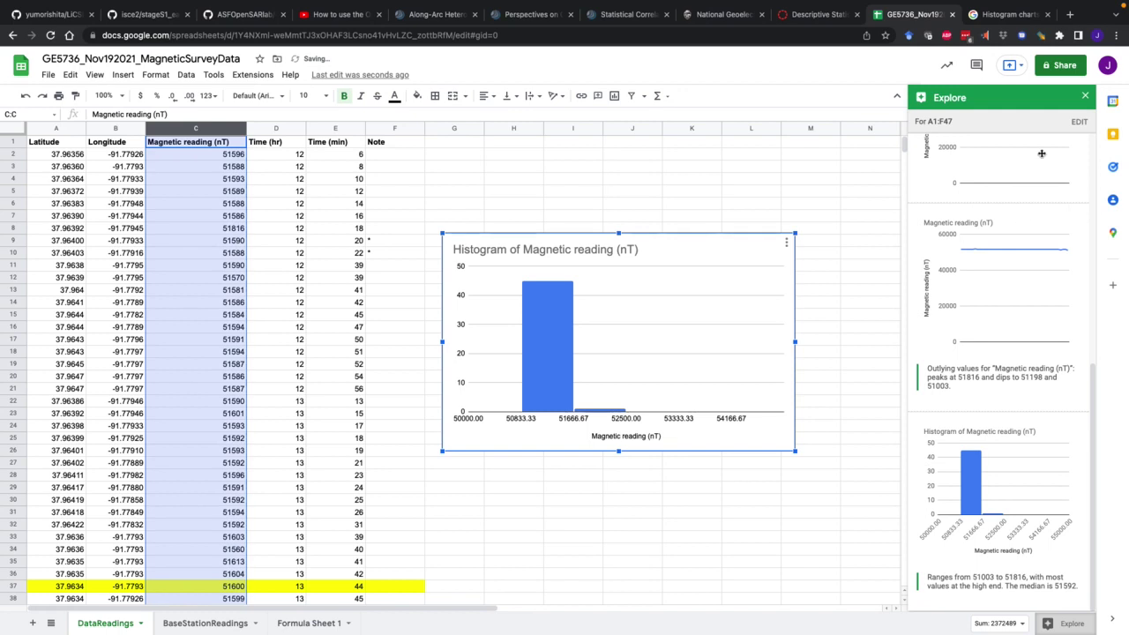
{"action": "left_click", "coordinate": [1084, 97]}
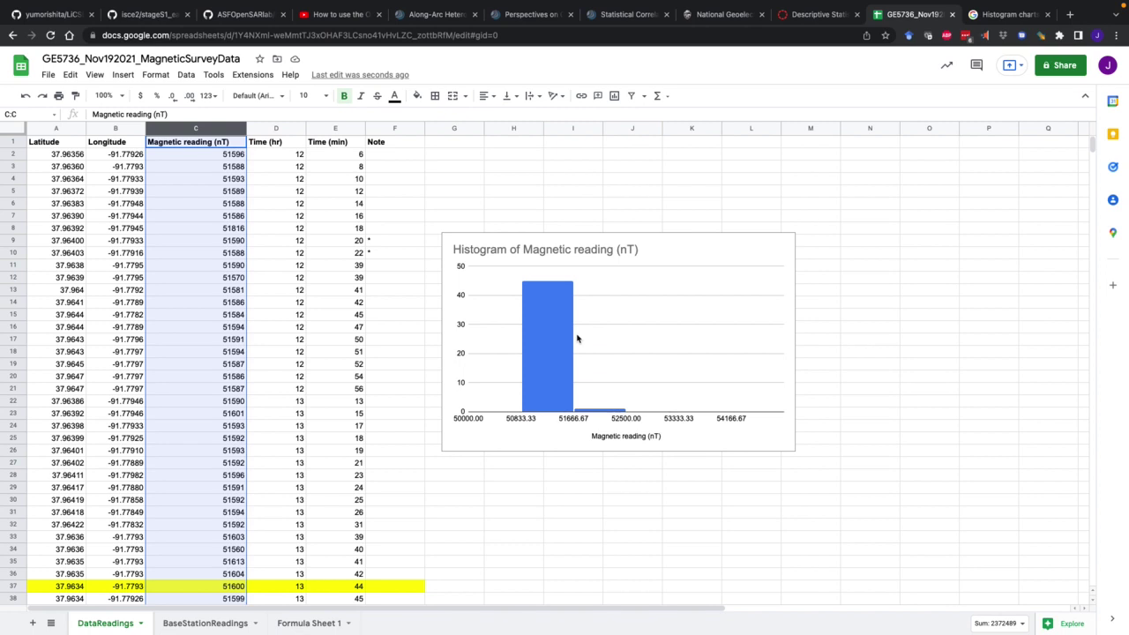
Open the histogram customization options for the Magnetic reading chart
{"action": "double_click", "coordinate": [669, 358]}
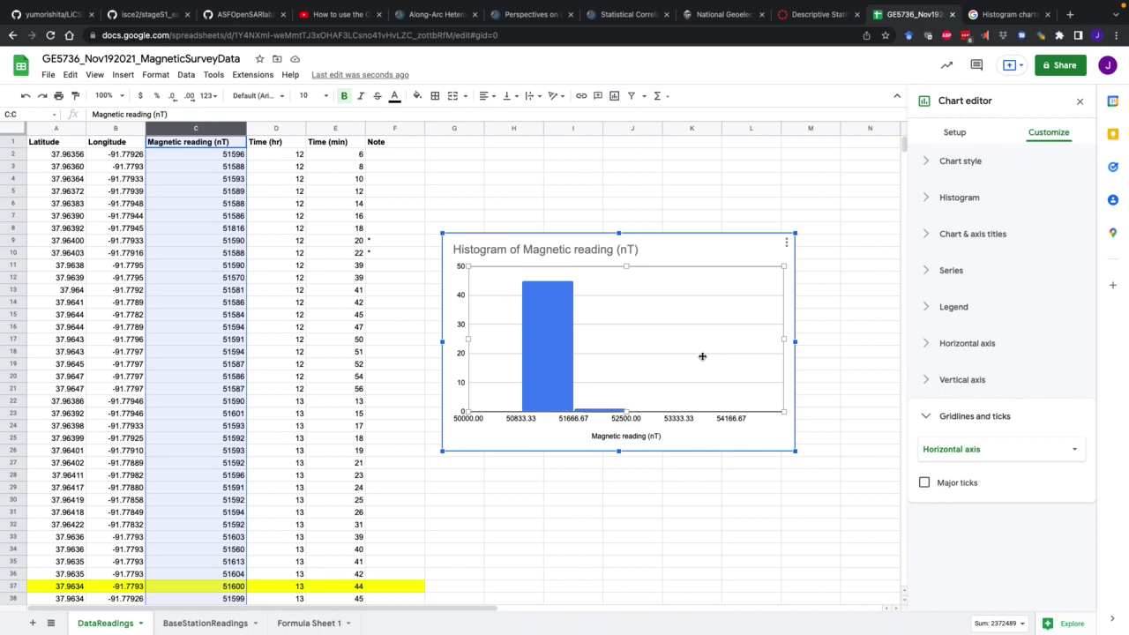
{"action": "left_click", "coordinate": [741, 216]}
{"action": "double_click", "coordinate": [738, 242]}
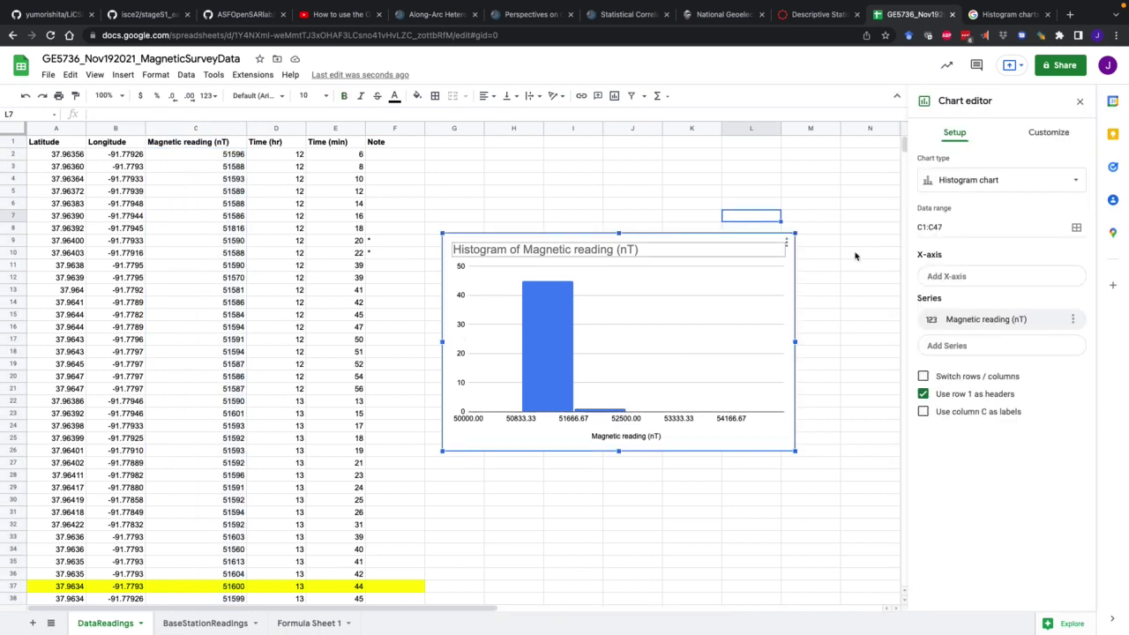
{"action": "left_click", "coordinate": [1040, 136]}
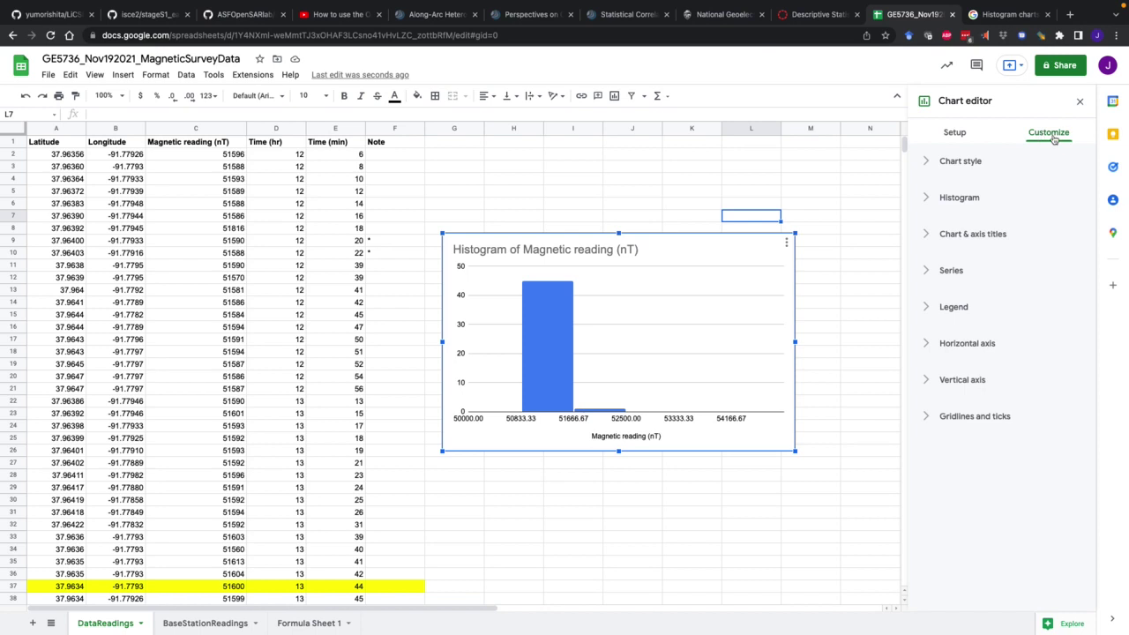
{"action": "left_click", "coordinate": [926, 201]}
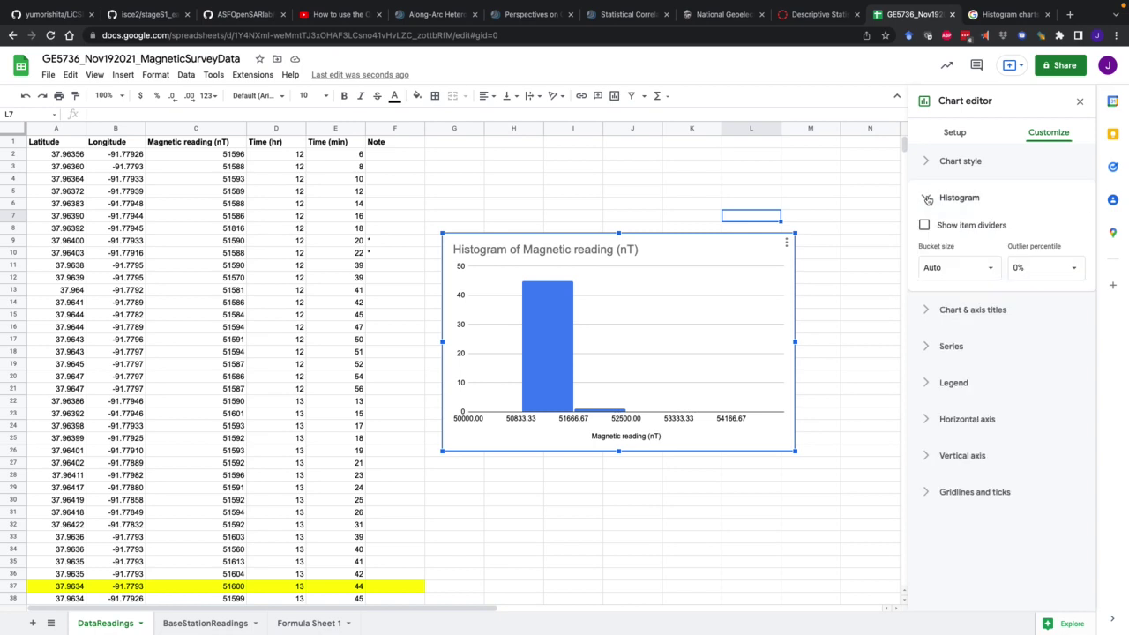
Try the item dividers on the histogram, leave them off, and set the bucket size to 1
{"action": "left_click", "coordinate": [986, 225]}
{"action": "left_click", "coordinate": [985, 226]}
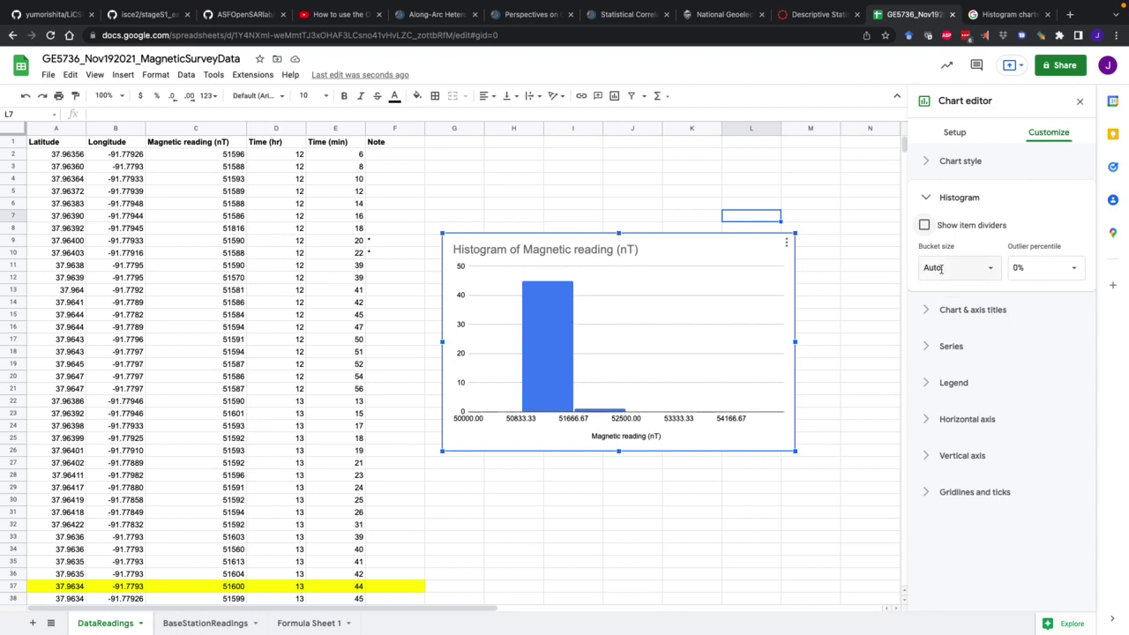
{"action": "left_click", "coordinate": [991, 271]}
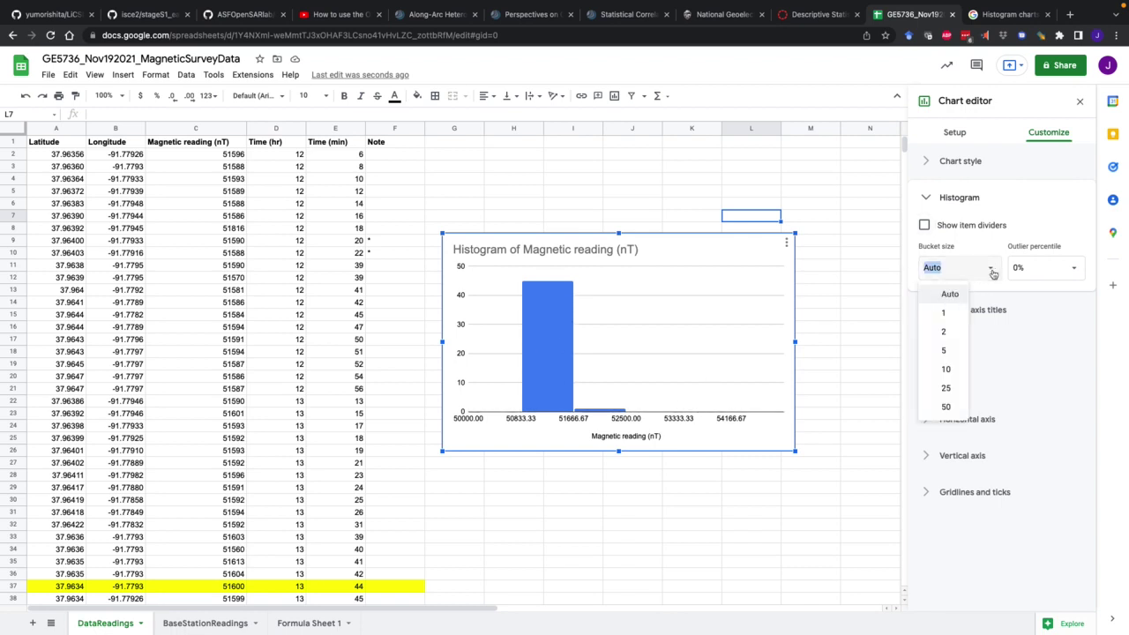
{"action": "left_click", "coordinate": [968, 312]}
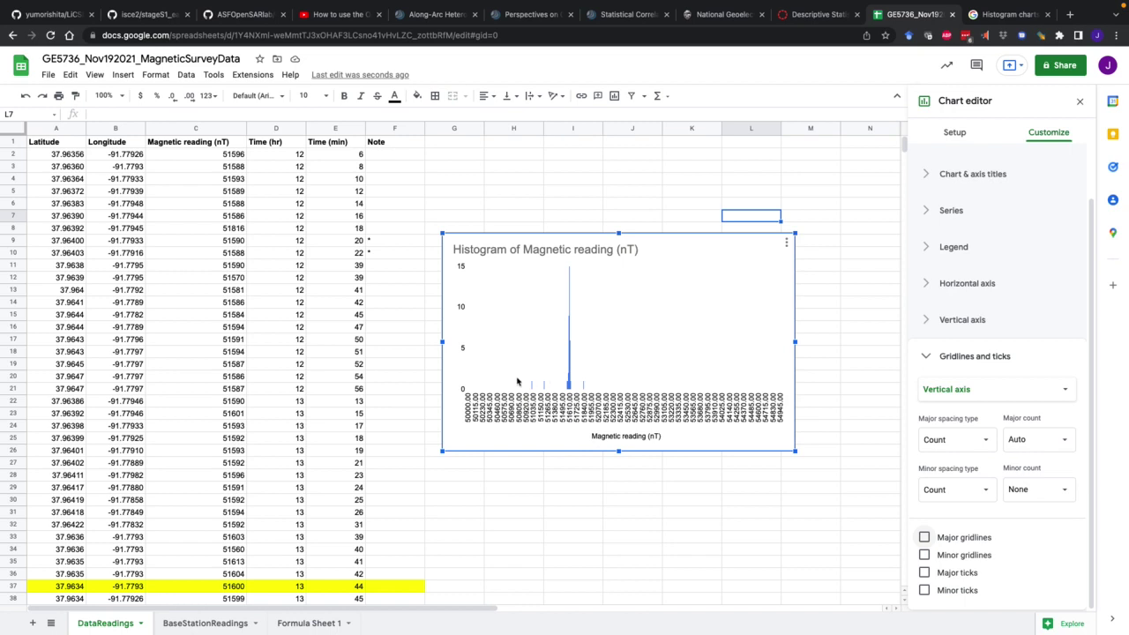
Return to the histogram options, try an outlier percentile of 1%, and settle on 5%
{"action": "left_click", "coordinate": [930, 356]}
{"action": "left_click", "coordinate": [934, 205]}
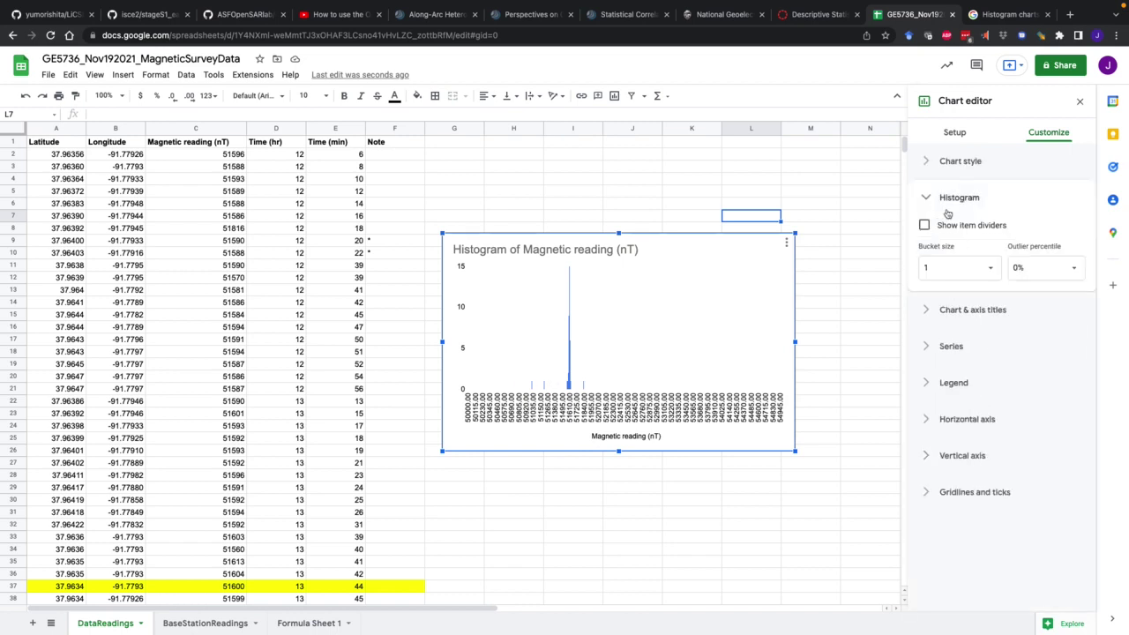
{"action": "left_click", "coordinate": [1082, 267]}
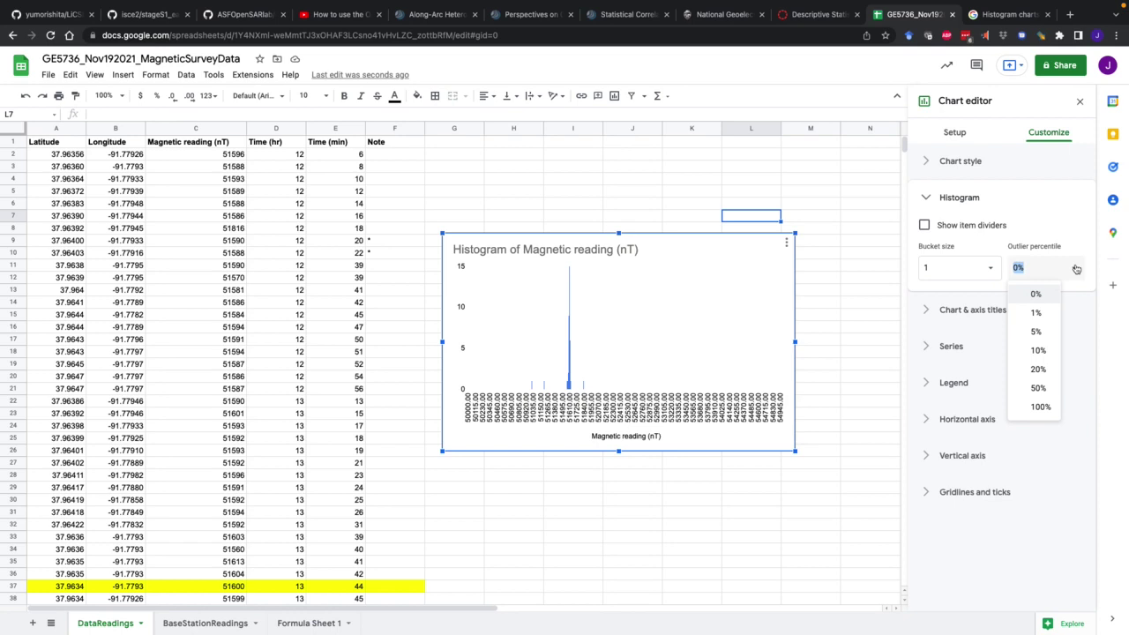
{"action": "left_click", "coordinate": [1047, 317]}
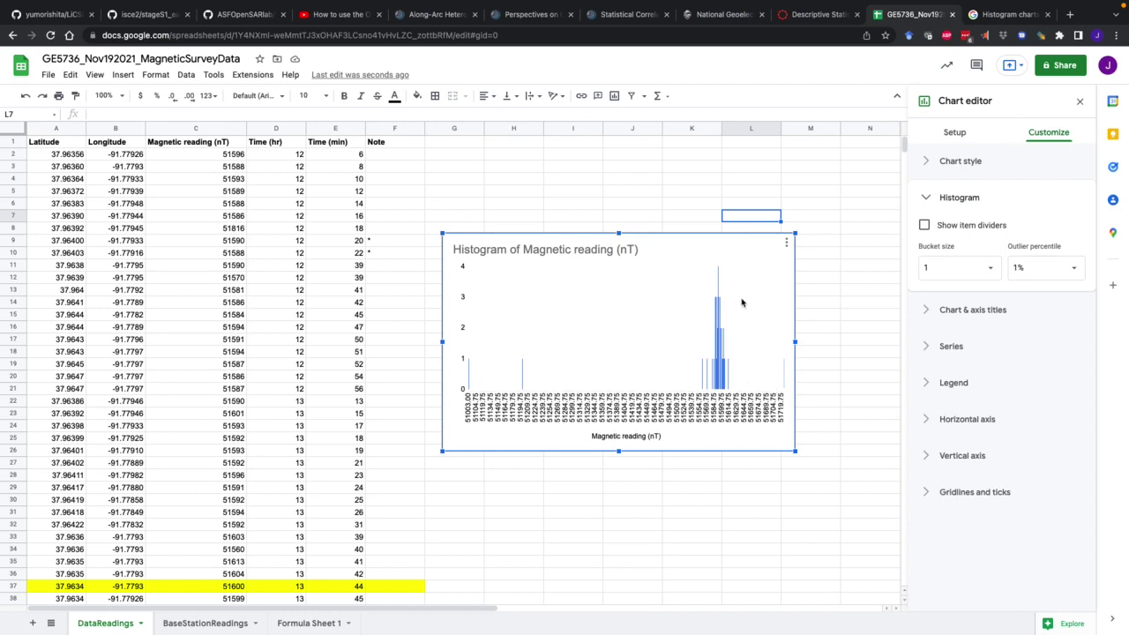
{"action": "left_click", "coordinate": [1074, 267]}
{"action": "left_click", "coordinate": [1039, 331]}
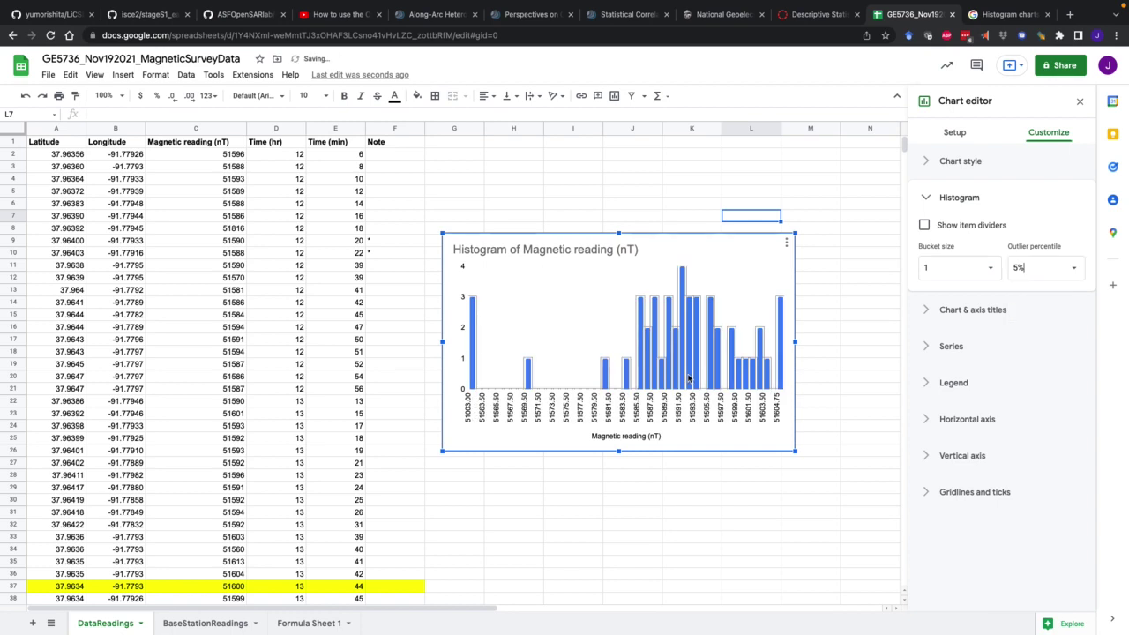
Try a bucket size of 2 for the histogram and settle on 5
{"action": "left_click", "coordinate": [991, 268]}
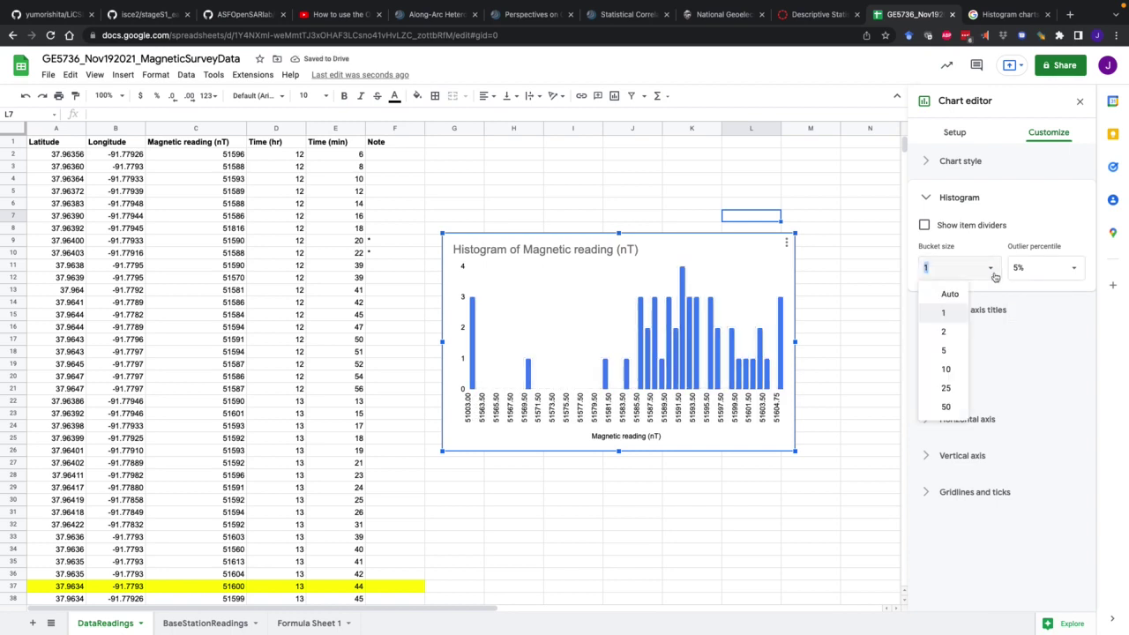
{"action": "left_click", "coordinate": [994, 276]}
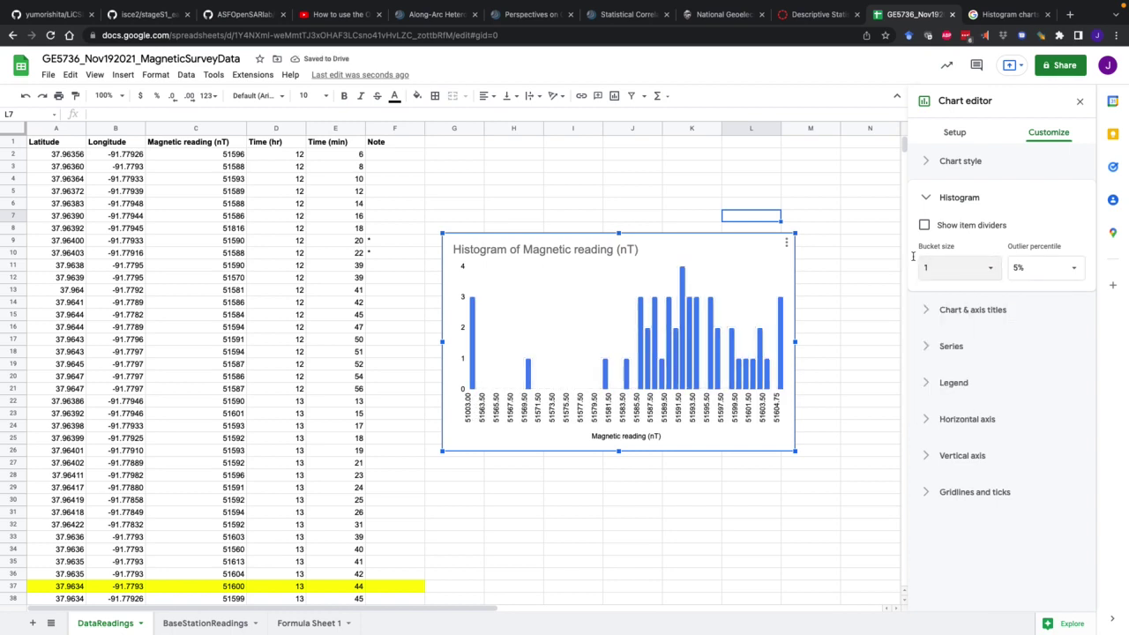
{"action": "left_click", "coordinate": [994, 269]}
{"action": "left_click", "coordinate": [942, 331]}
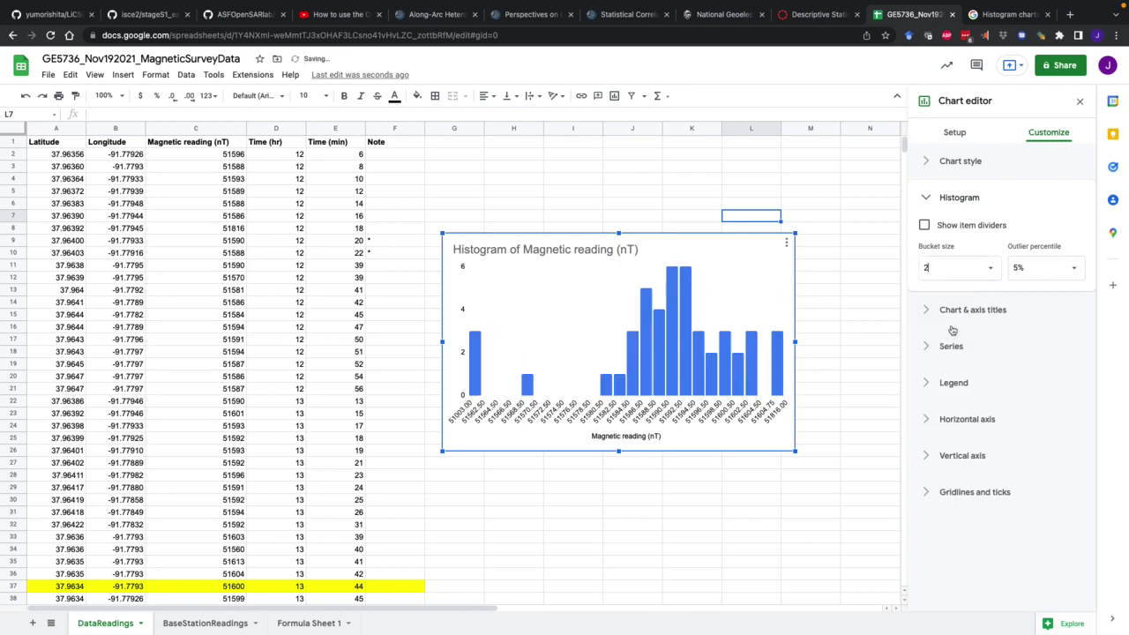
{"action": "left_click", "coordinate": [989, 268]}
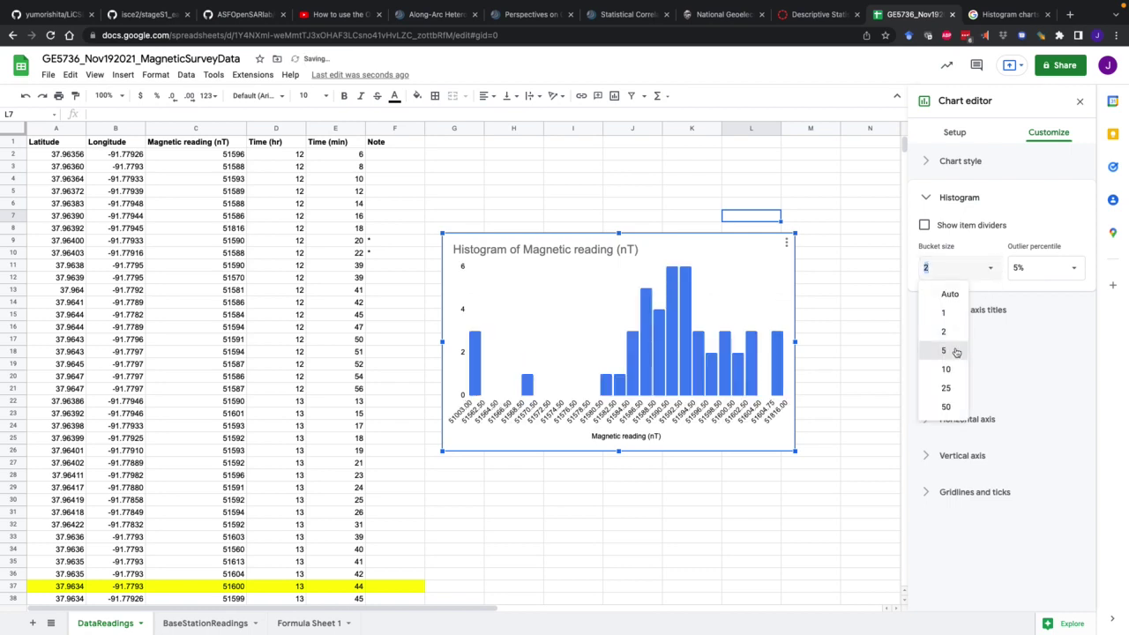
{"action": "left_click", "coordinate": [953, 350]}
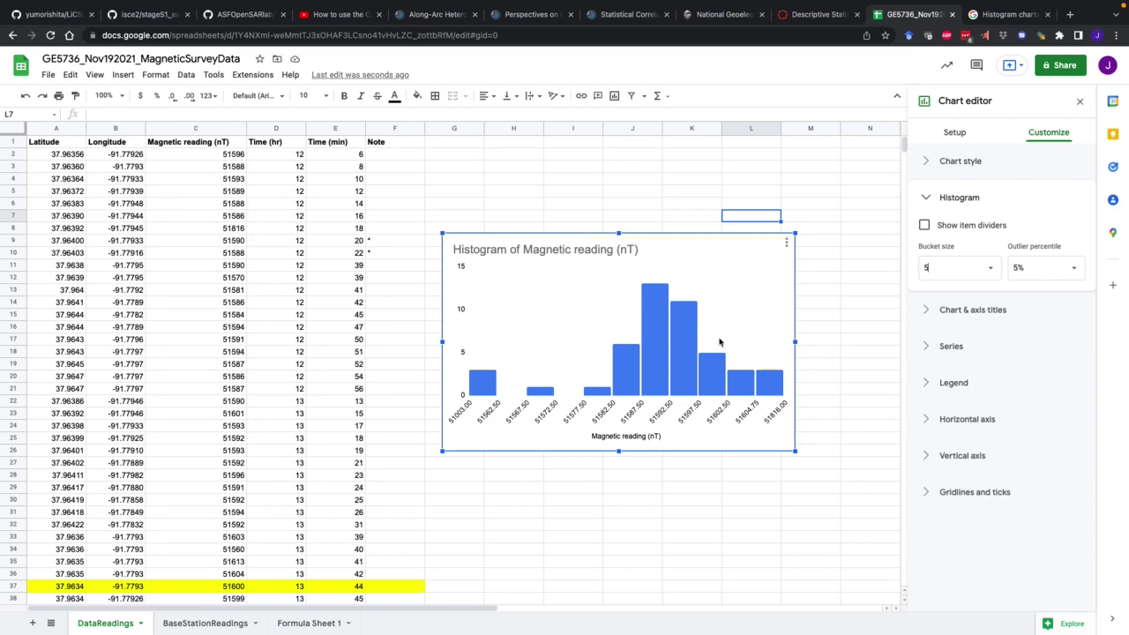
Try the Auto bucket size, and restore the outlier percentile to 5% and the bucket size to 5
{"action": "left_click", "coordinate": [974, 268]}
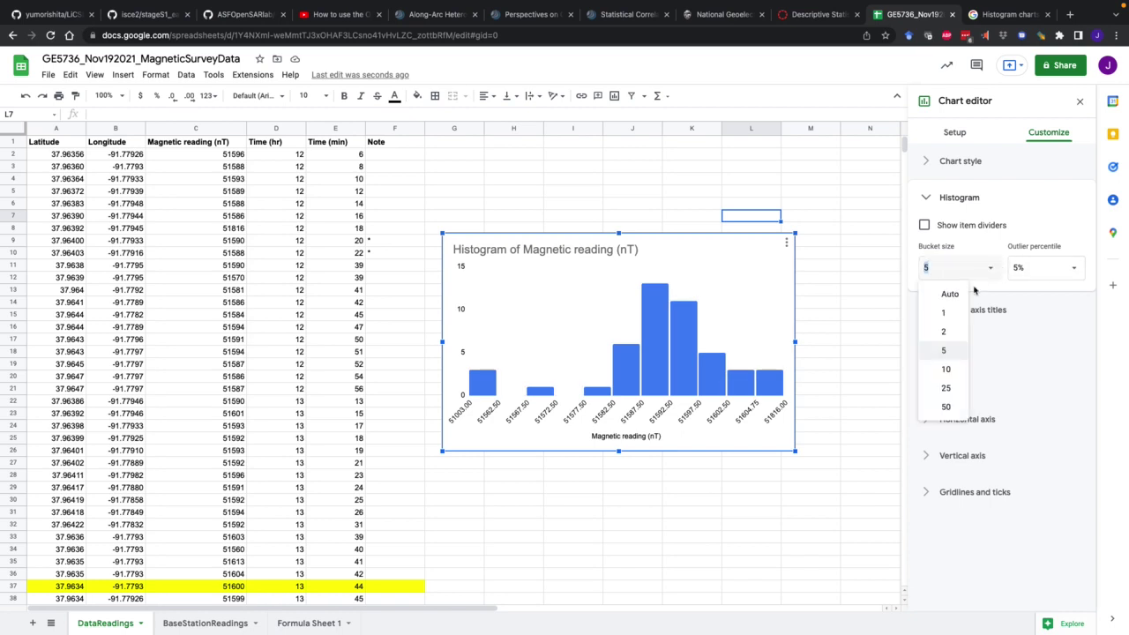
{"action": "left_click", "coordinate": [949, 293]}
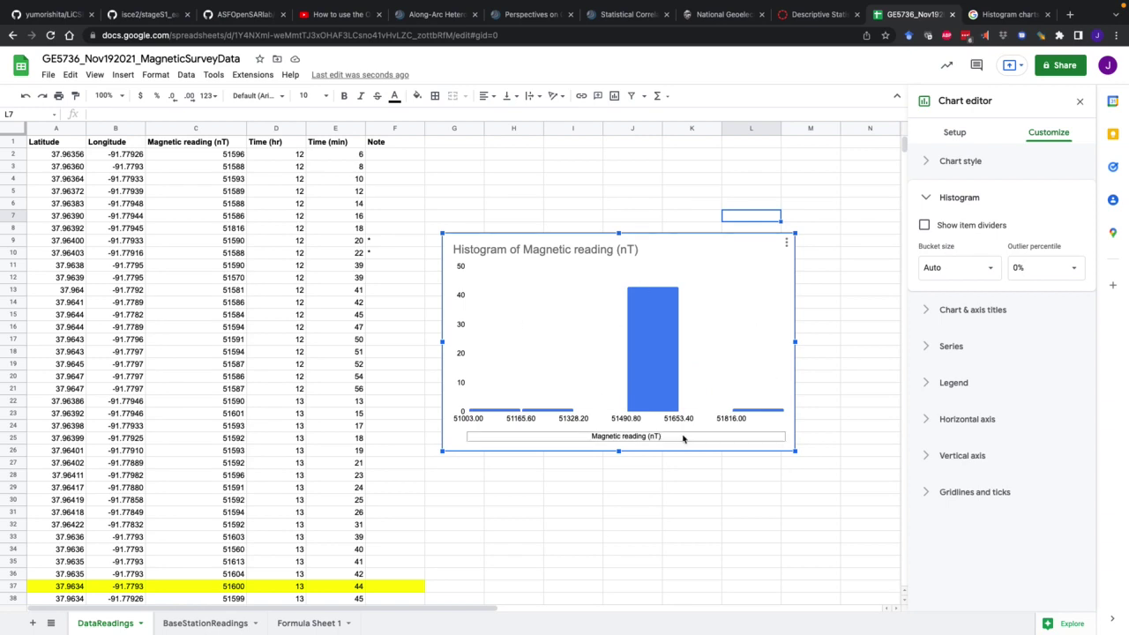
{"action": "left_click", "coordinate": [1045, 267]}
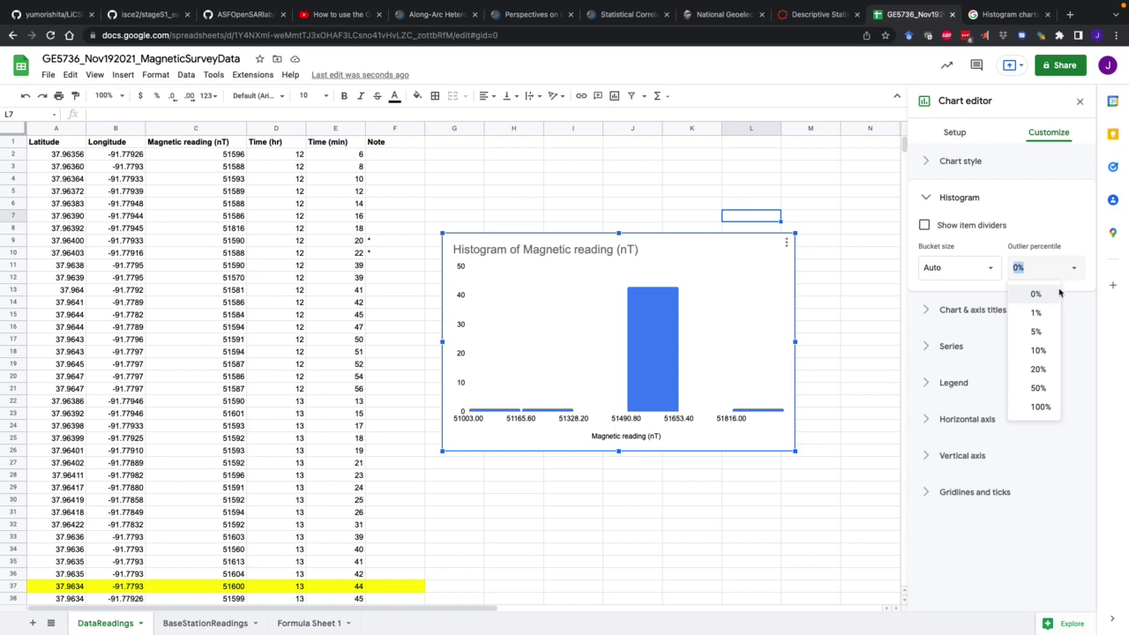
{"action": "left_click", "coordinate": [1014, 326]}
{"action": "left_click", "coordinate": [983, 271]}
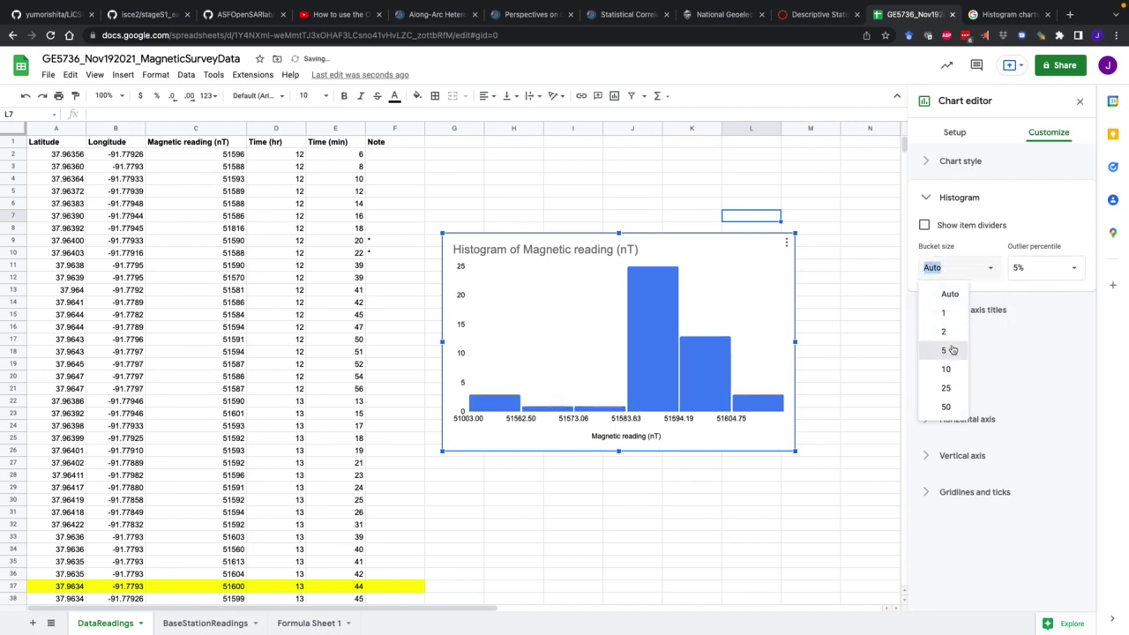
{"action": "left_click", "coordinate": [949, 350]}
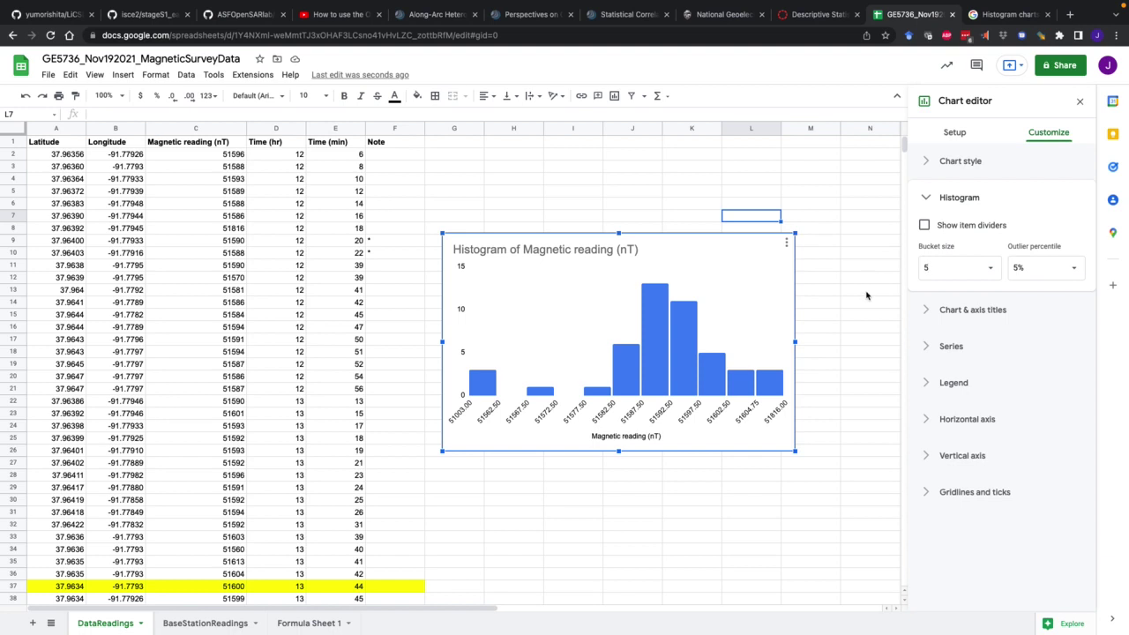
Turn on major gridlines for the histogram's vertical axis
{"action": "left_click", "coordinate": [928, 199]}
{"action": "left_click", "coordinate": [933, 420]}
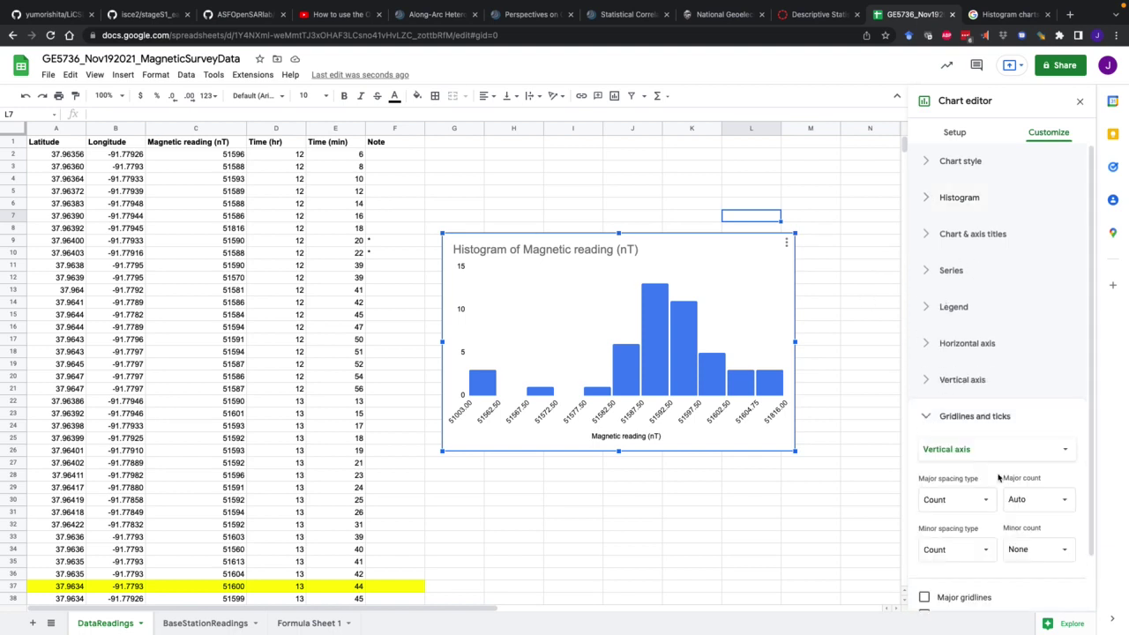
{"action": "scroll", "coordinate": [1033, 465], "scroll_direction": "down", "scroll_amount": 2}
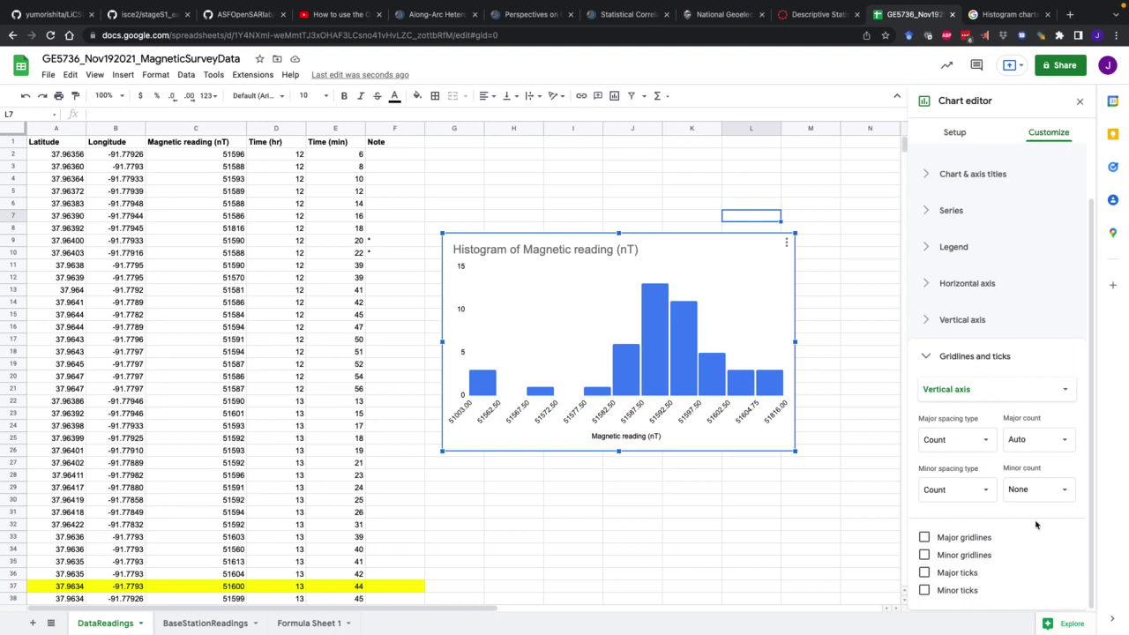
{"action": "left_click", "coordinate": [1062, 443]}
{"action": "left_click", "coordinate": [1063, 447]}
{"action": "left_click", "coordinate": [976, 537]}
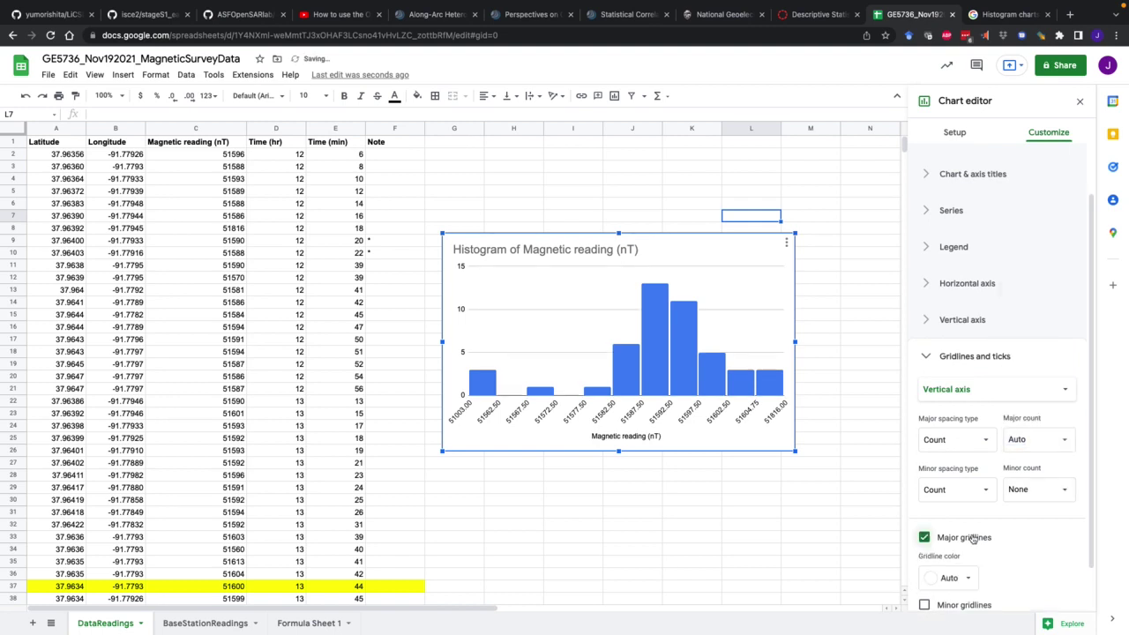
Turn on major ticks for the histogram's horizontal axis and leave chart editing
{"action": "scroll", "coordinate": [984, 539], "scroll_direction": "down", "scroll_amount": 1}
{"action": "left_click", "coordinate": [941, 342]}
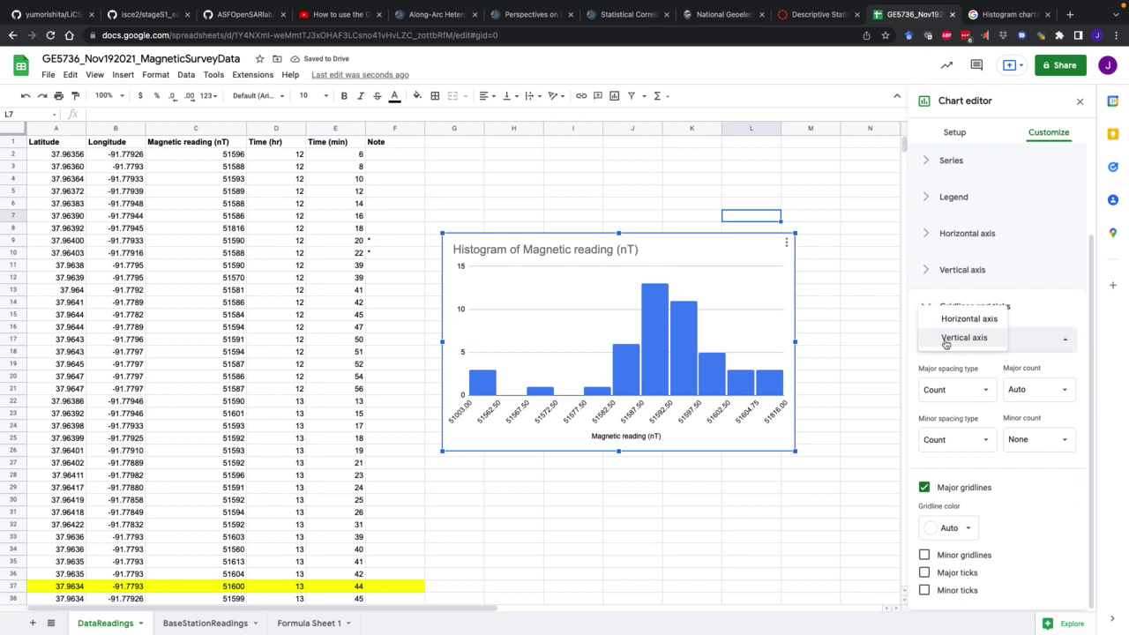
{"action": "left_click", "coordinate": [960, 319]}
{"action": "left_click", "coordinate": [968, 484]}
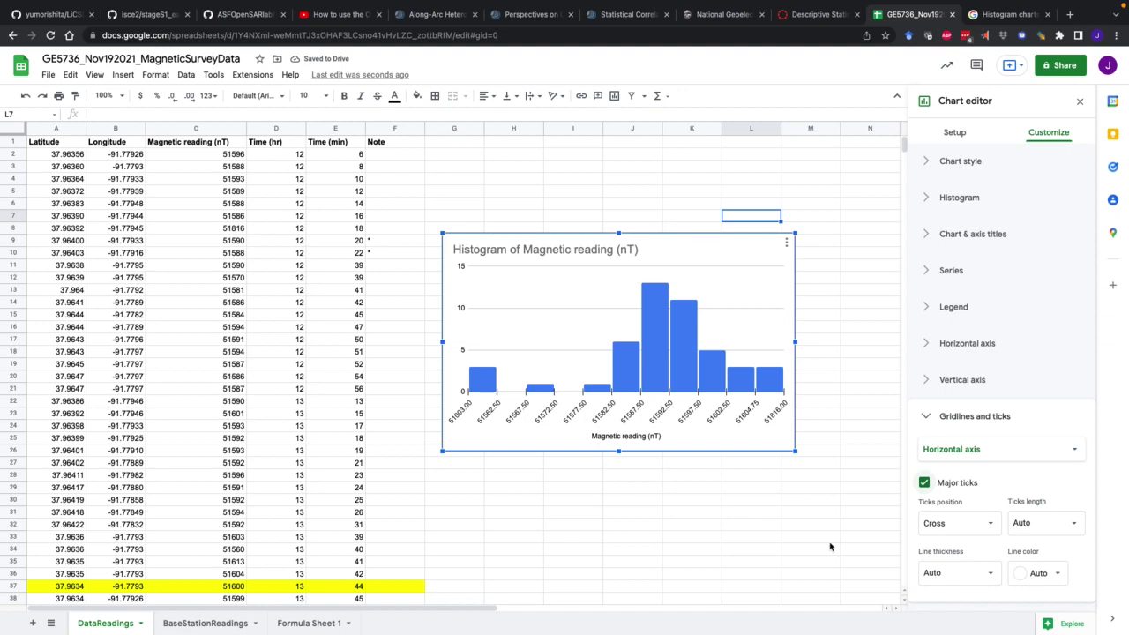
{"action": "left_click", "coordinate": [934, 412]}
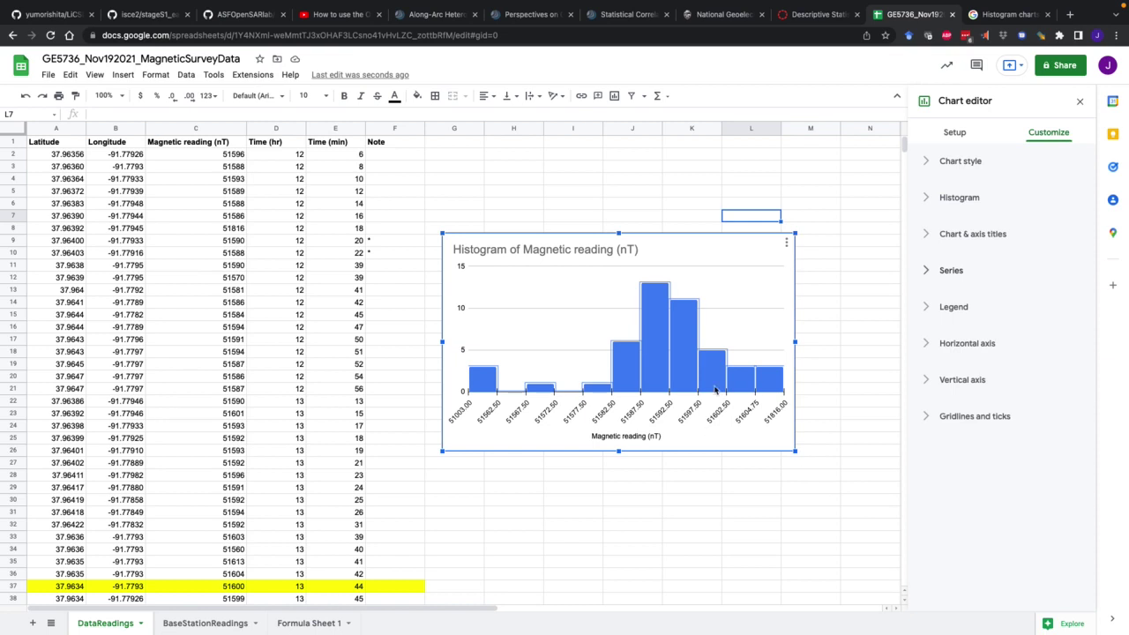
{"action": "left_click", "coordinate": [861, 466]}
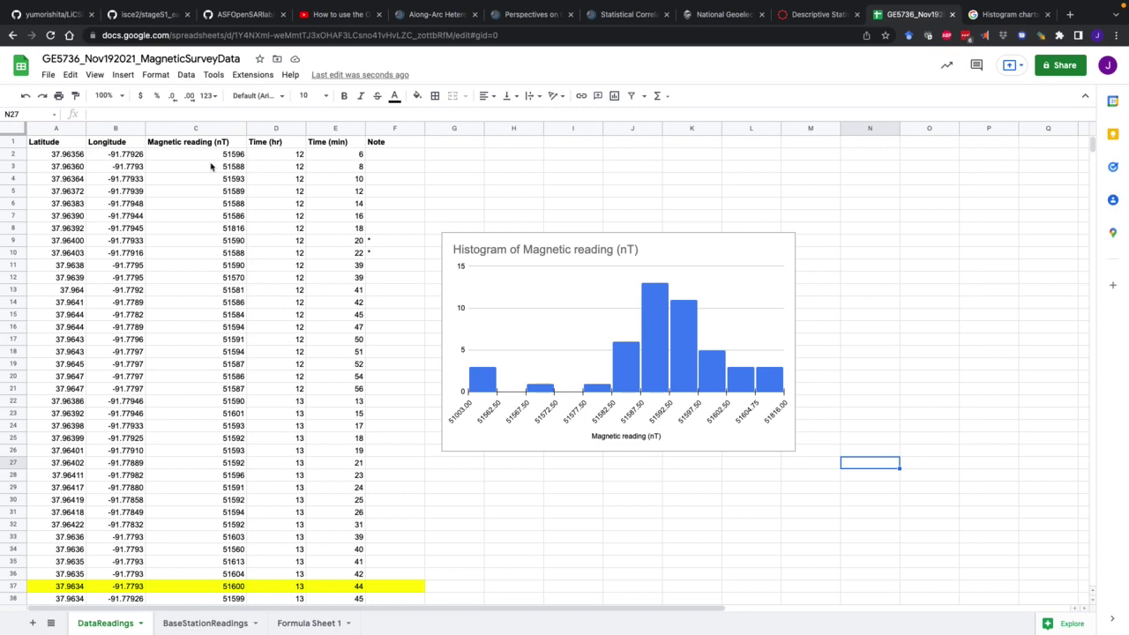
Examine the magnetic readings down to row 47, and select the Magnetic reading column and the Latitude and Longitude columns in turn
{"action": "scroll", "coordinate": [220, 363], "scroll_direction": "down", "scroll_amount": 2}
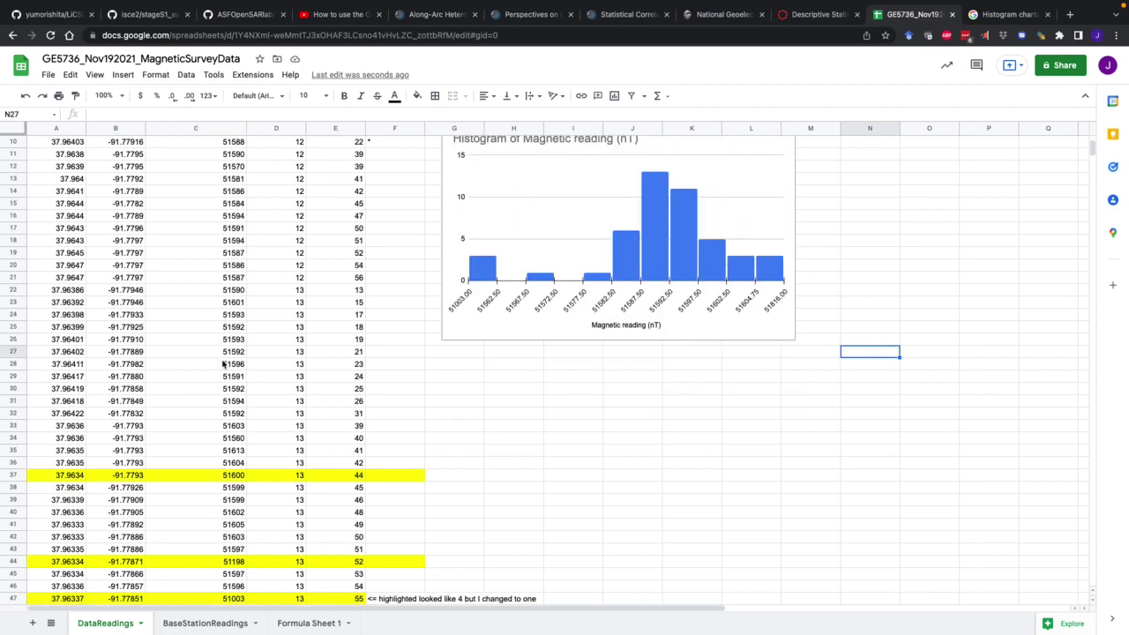
{"action": "scroll", "coordinate": [235, 482], "scroll_direction": "up", "scroll_amount": 1}
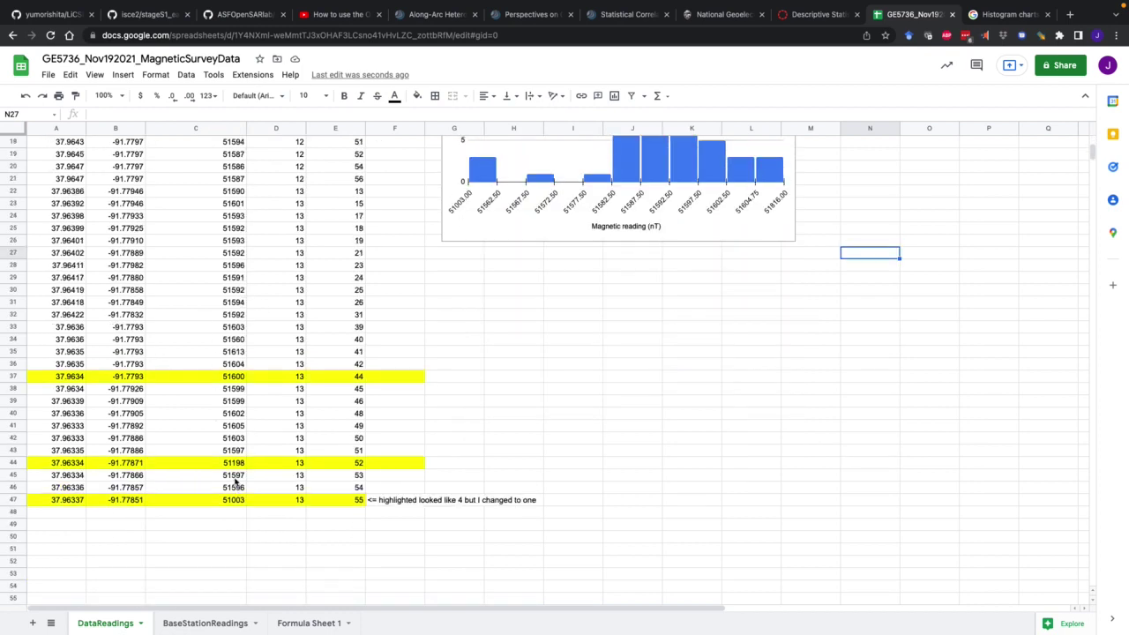
{"action": "scroll", "coordinate": [234, 481], "scroll_direction": "up", "scroll_amount": 3}
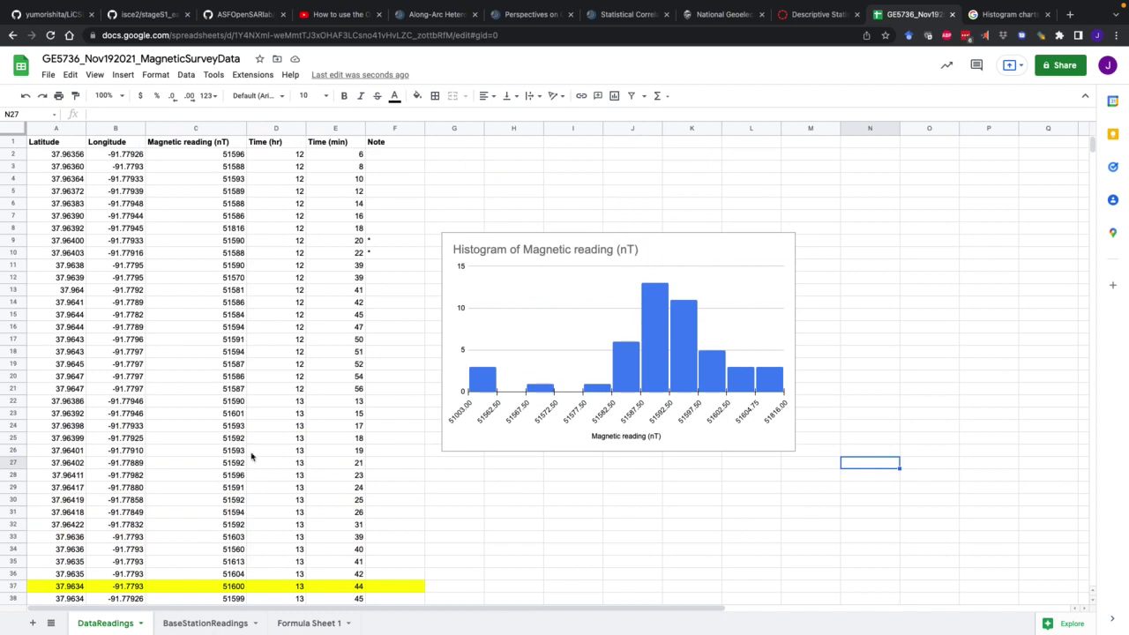
{"action": "scroll", "coordinate": [238, 507], "scroll_direction": "down", "scroll_amount": 3}
{"action": "scroll", "coordinate": [244, 525], "scroll_direction": "up", "scroll_amount": 3}
{"action": "left_click", "coordinate": [216, 130]}
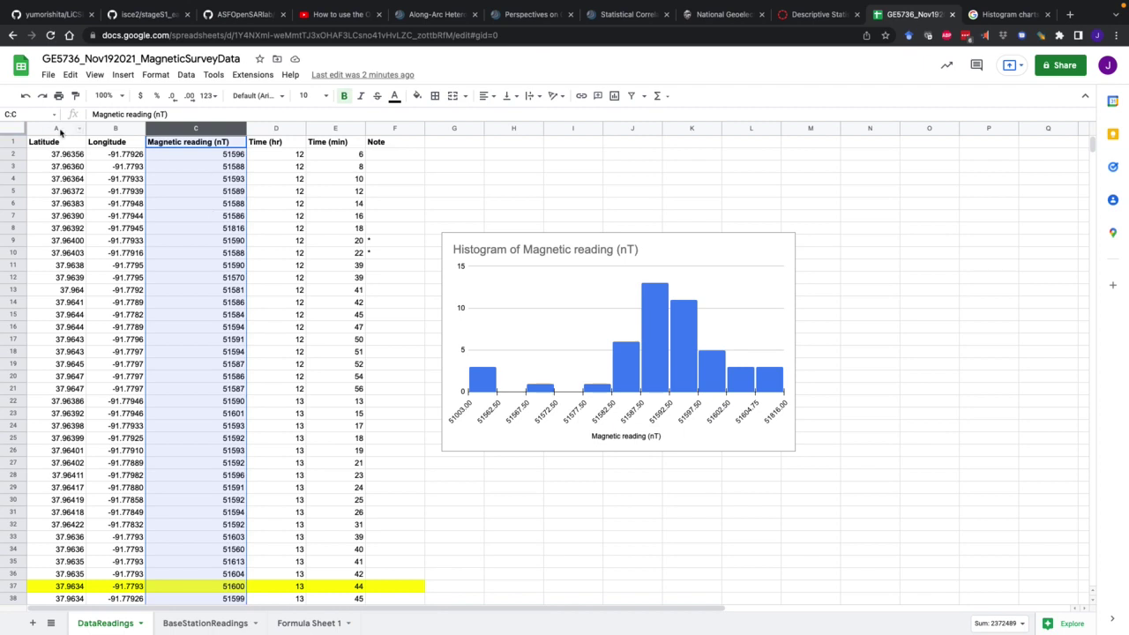
{"action": "left_click_drag", "start_coordinate": [59, 130], "coordinate": [98, 125]}
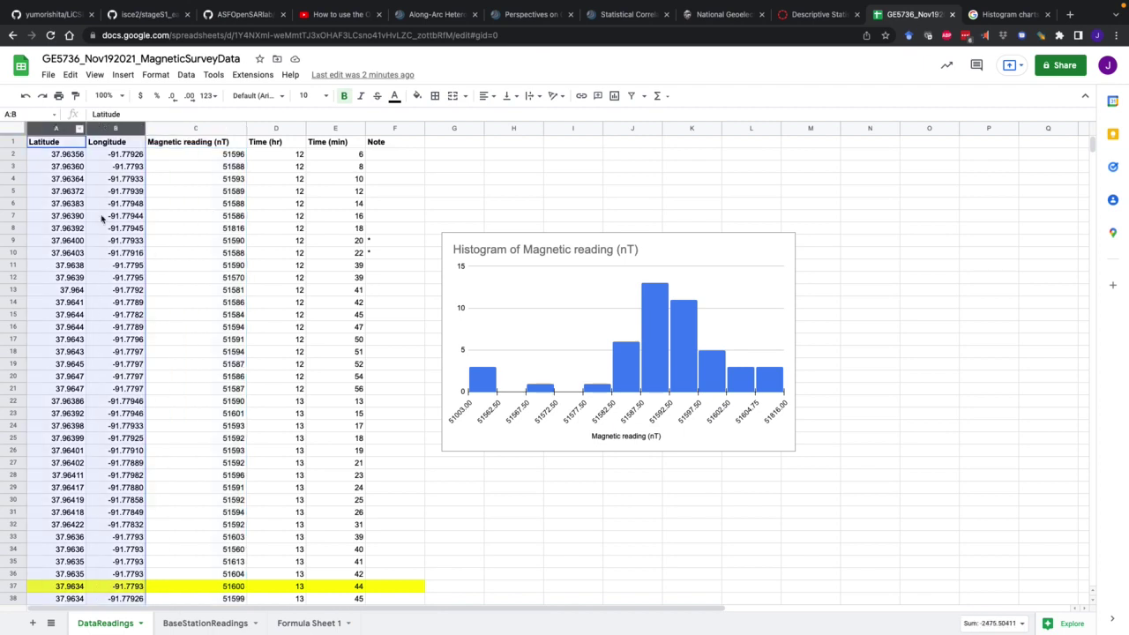